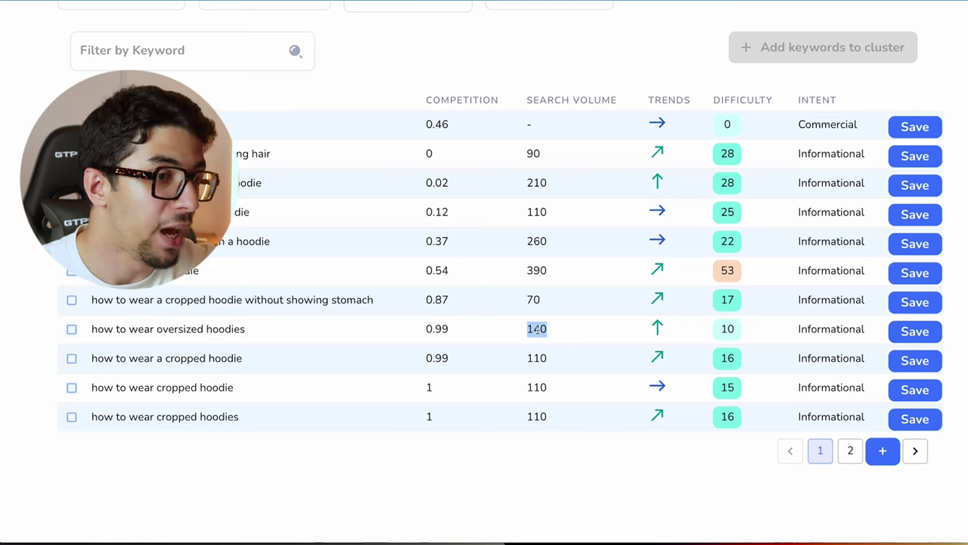
# Step: Create a keyword cluster named TOFU Keywords from the save options of the keyword "how to wear oversized hoodies"
pyautogui.doubleClick(727, 328)
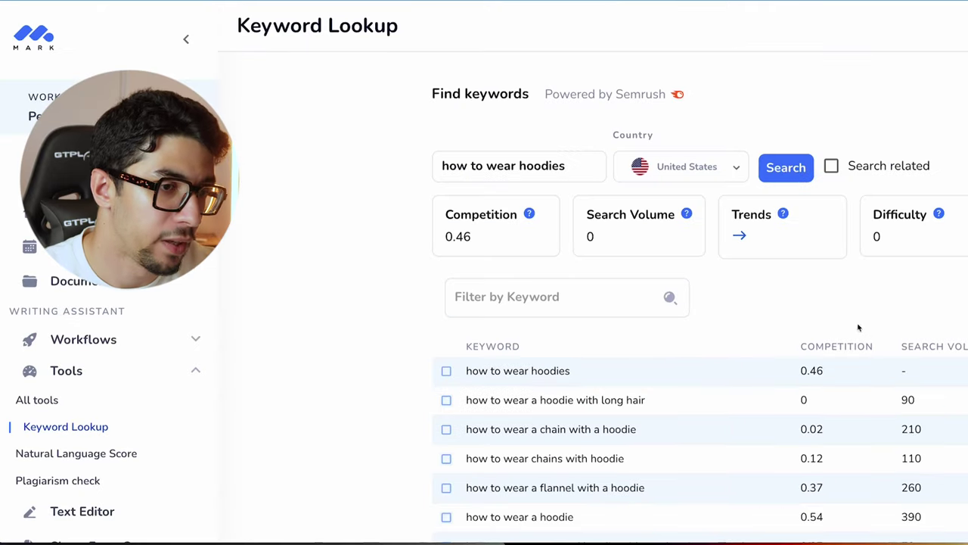
pyautogui.click(821, 368)
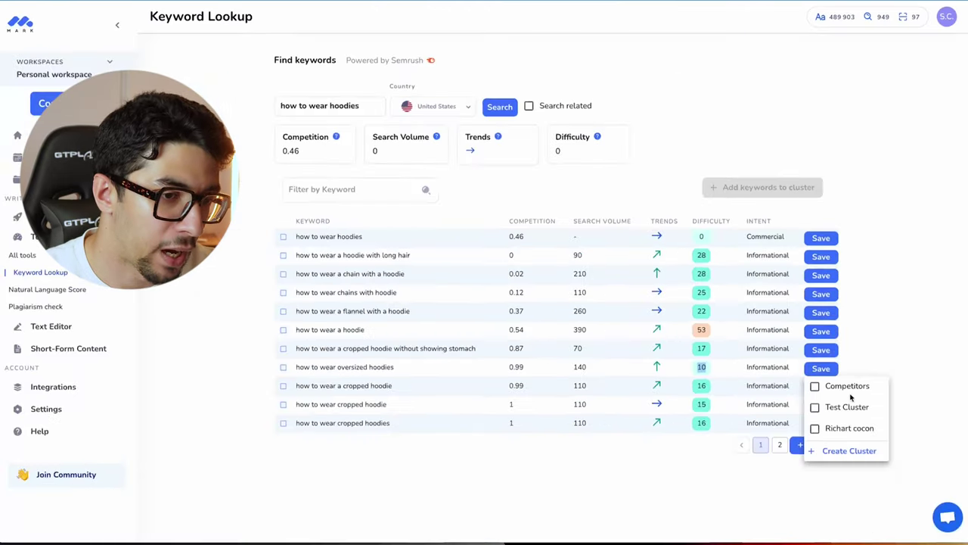
pyautogui.click(850, 452)
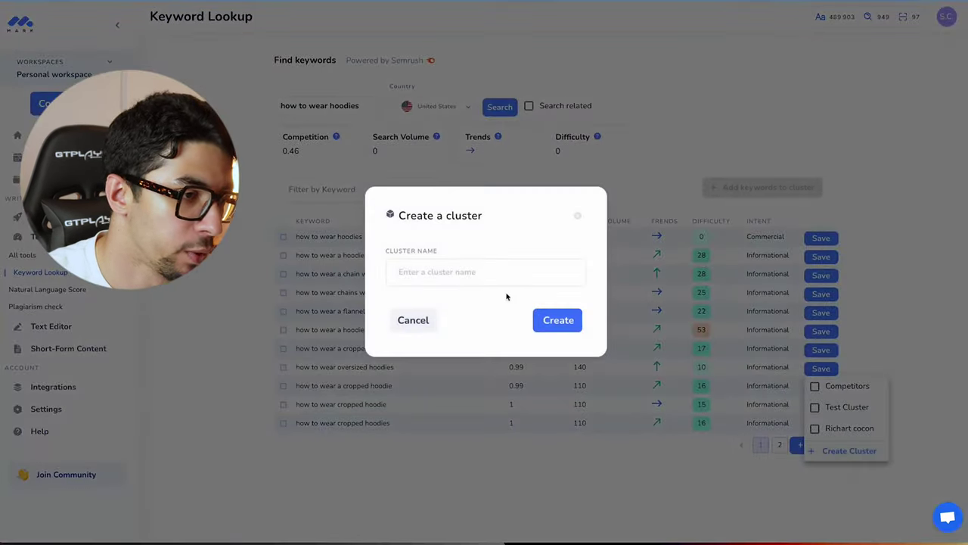
pyautogui.click(438, 266)
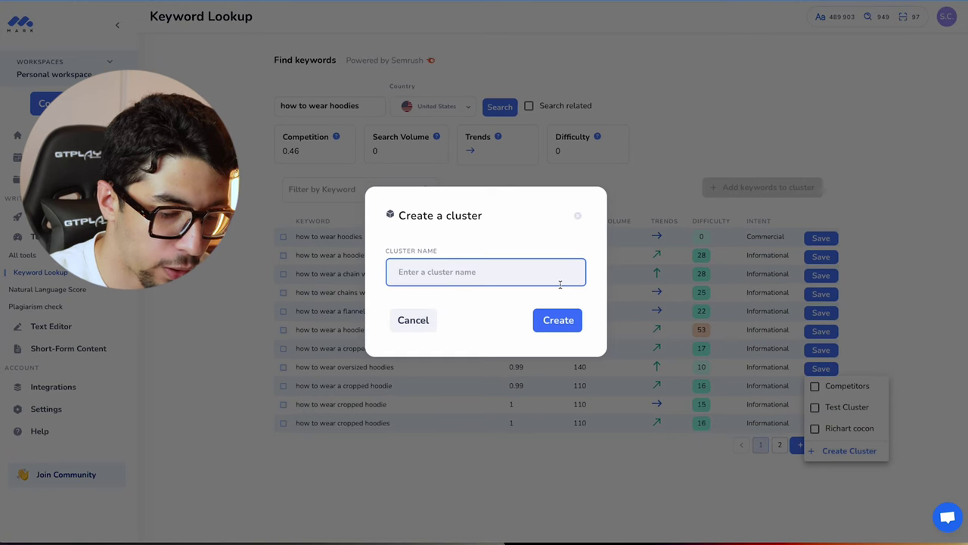
pyautogui.write('Inf')
pyautogui.hotkey('ctrl', 'a')
pyautogui.write('T')
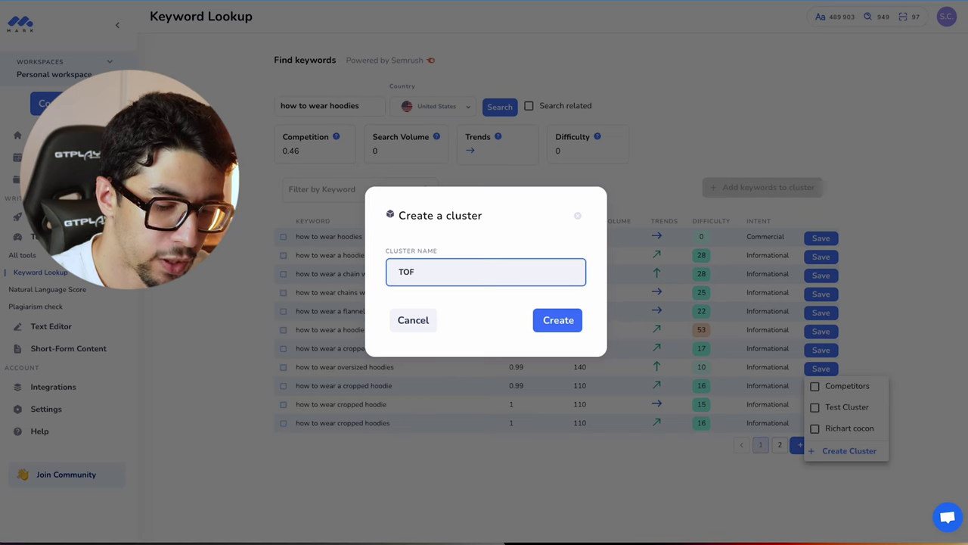
pyautogui.write('OFU Keywords')
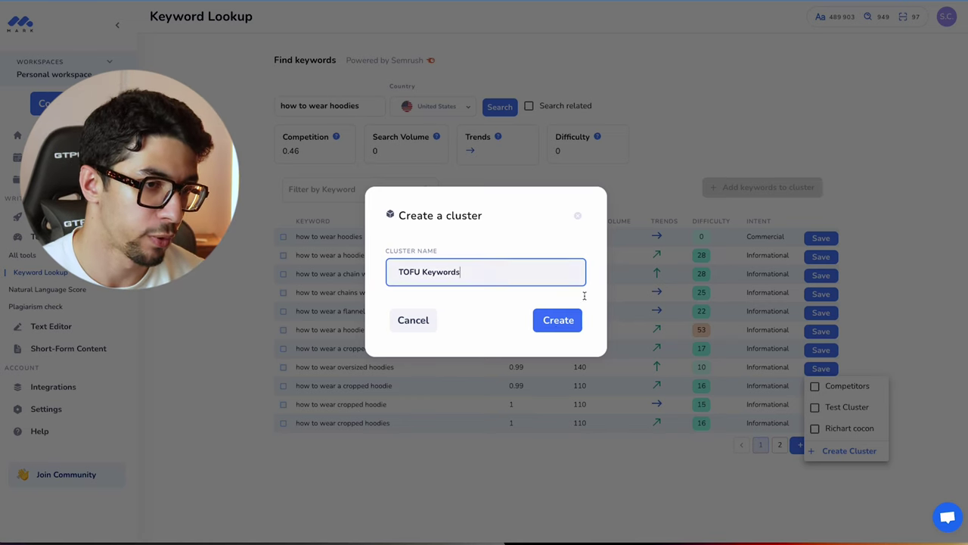
pyautogui.click(557, 320)
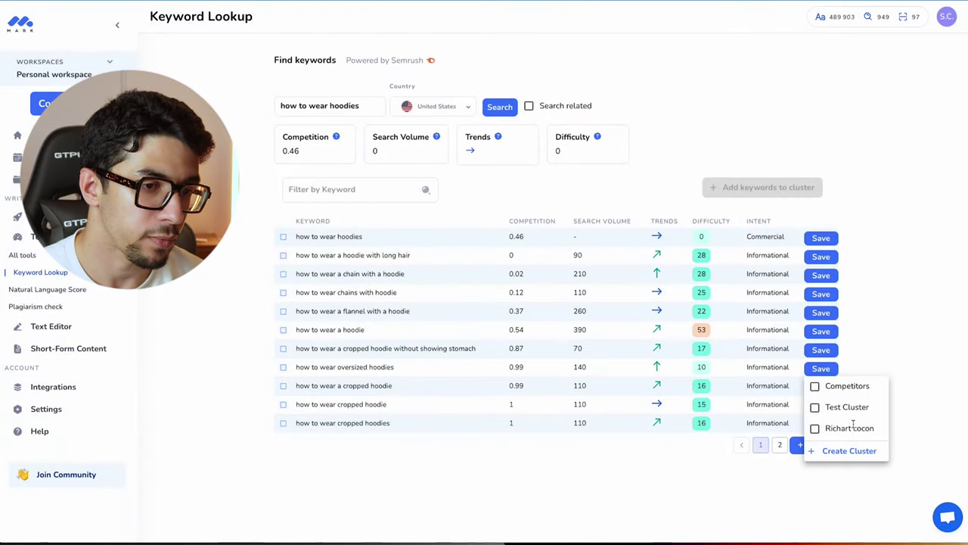
# Step: Save the keyword "how to wear oversized hoodies" to the TOFU Keywords cluster
pyautogui.scroll(-5, 854, 424)
pyautogui.click(814, 430)
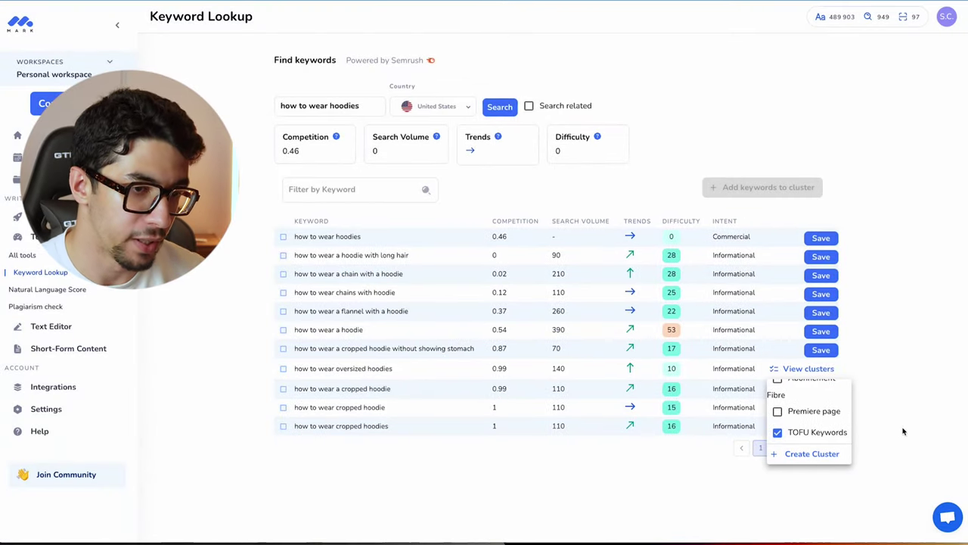
pyautogui.click(910, 398)
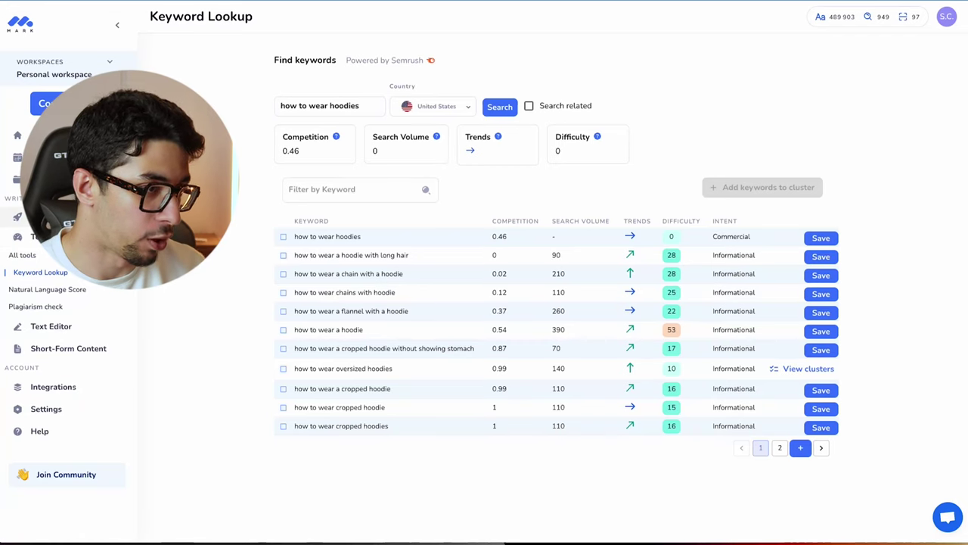
# Step: Start an SEO blog post workflow and base its brief on the saved keyword "how to wear oversized hoodies"
pyautogui.click(18, 216)
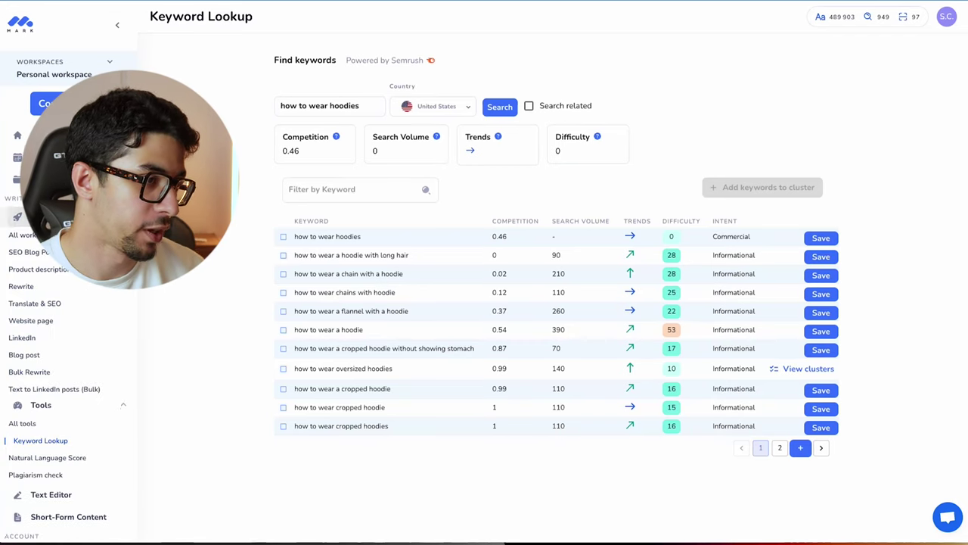
pyautogui.click(33, 255)
pyautogui.click(616, 129)
pyautogui.scroll(-5, 605, 209)
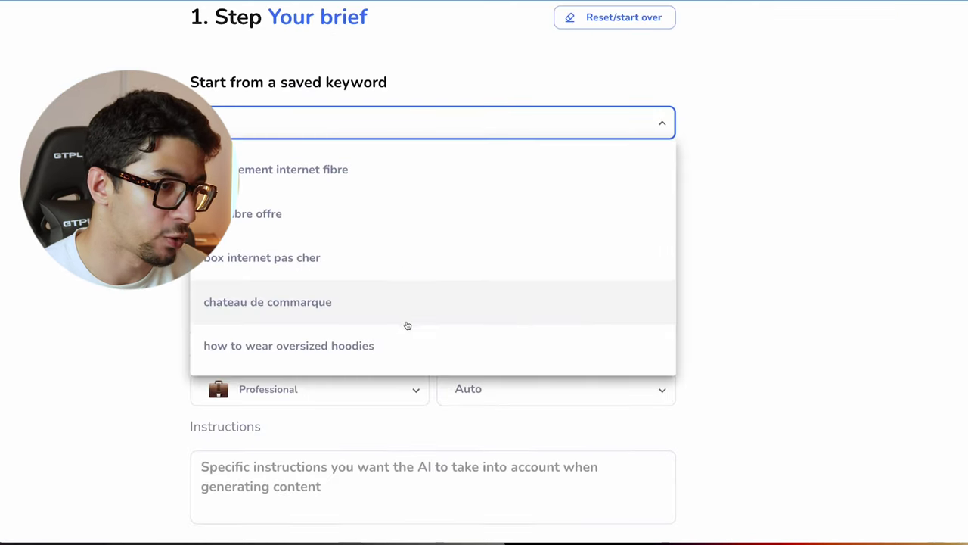
pyautogui.click(356, 348)
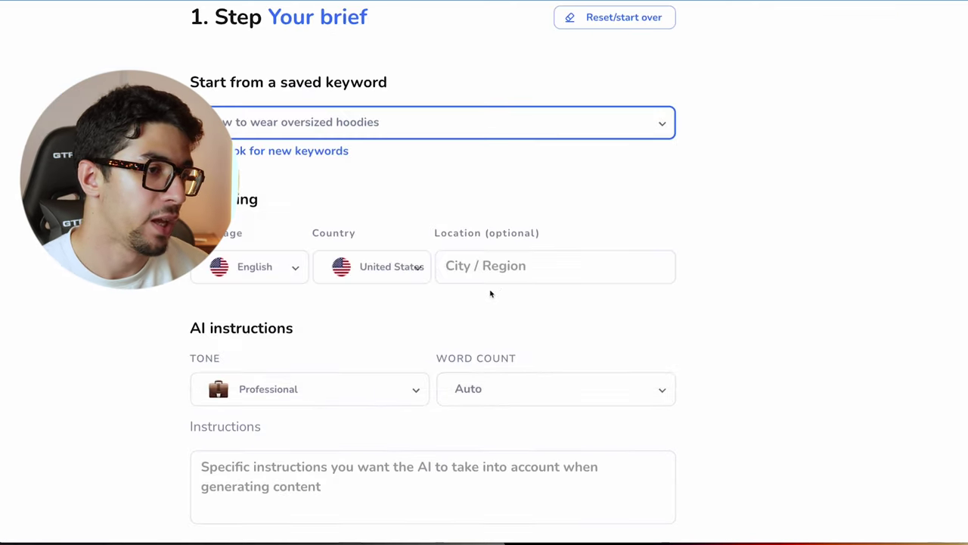
# Step: Look through the languages available for the blog post brief, leaving English selected
pyautogui.scroll(-1, 340, 294)
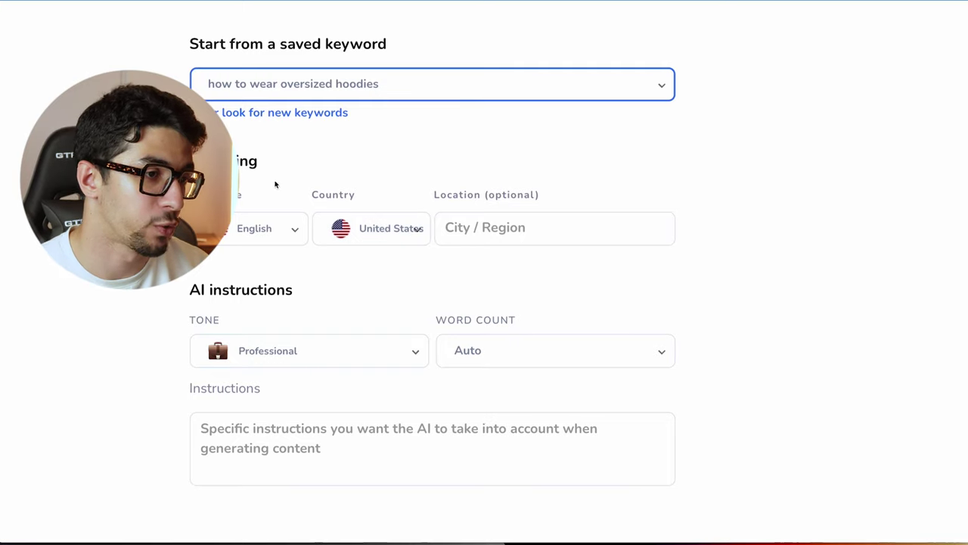
pyautogui.click(272, 241)
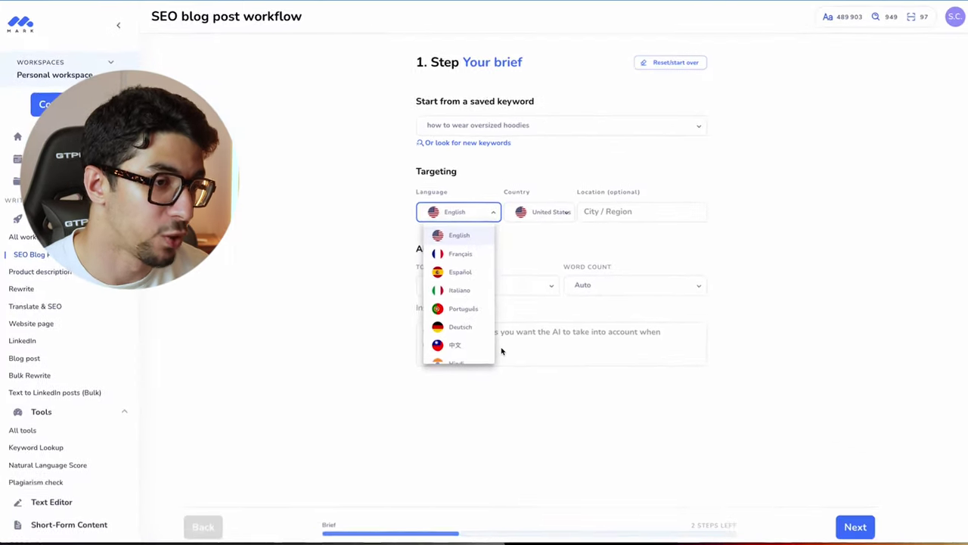
pyautogui.scroll(-2, 476, 272)
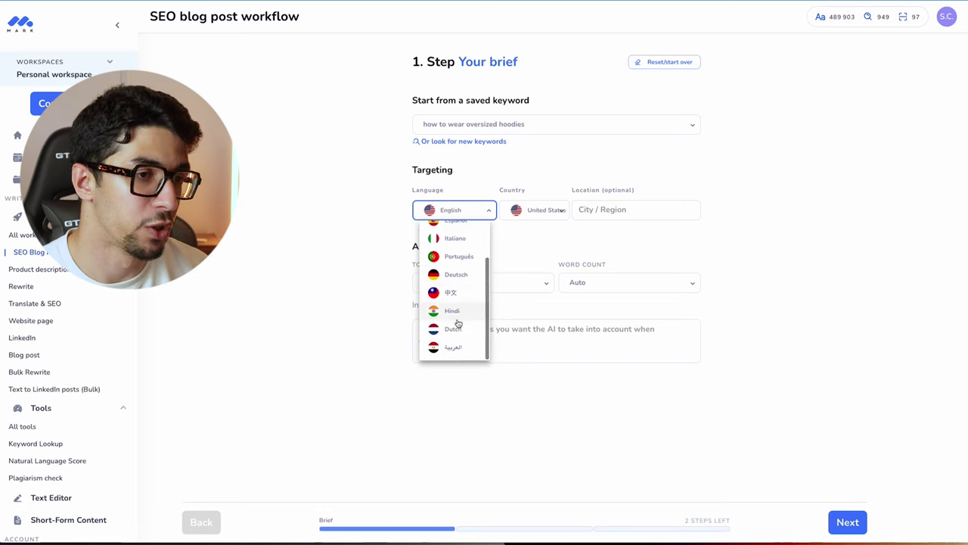
pyautogui.click(540, 215)
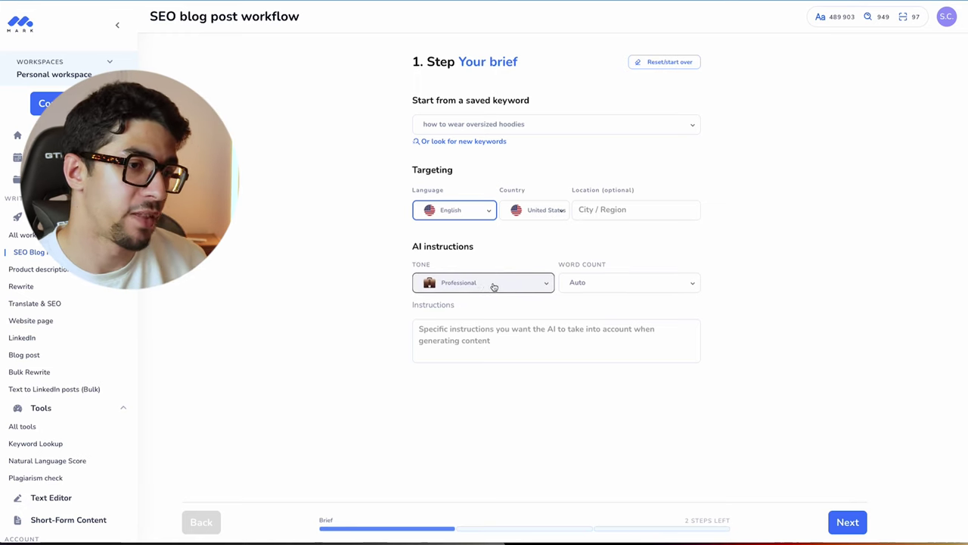
# Step: Keep the word count on Auto and submit the brief to generate the article outline
pyautogui.click(639, 293)
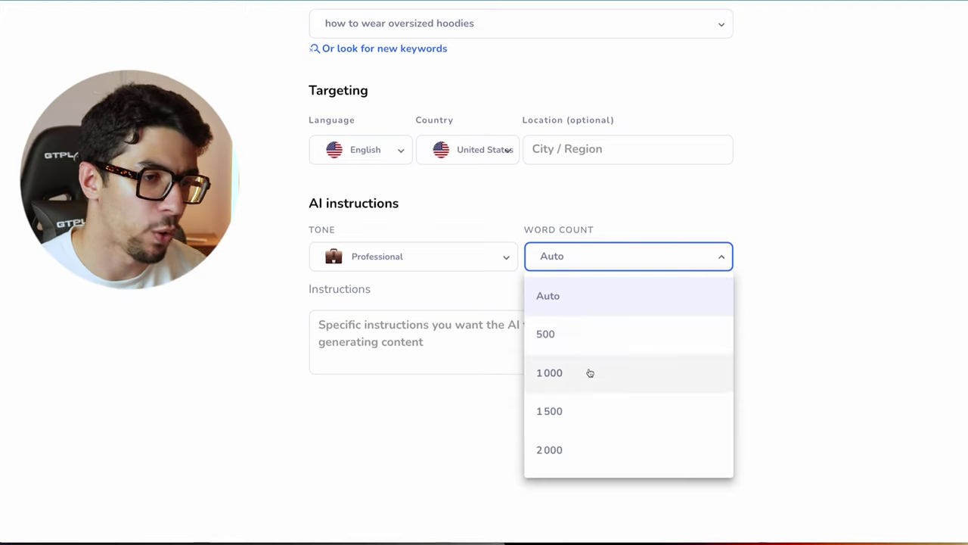
pyautogui.click(632, 306)
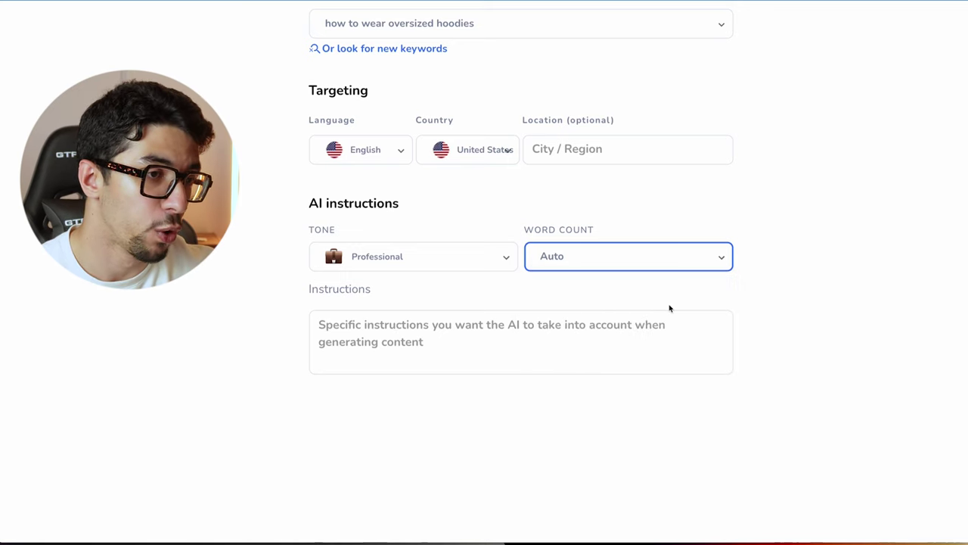
pyautogui.scroll(1, 670, 307)
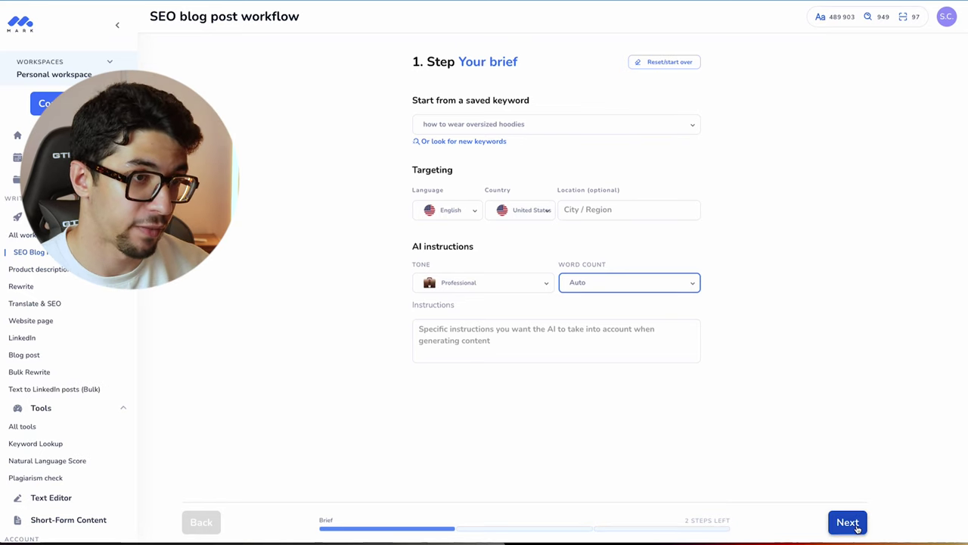
pyautogui.click(848, 522)
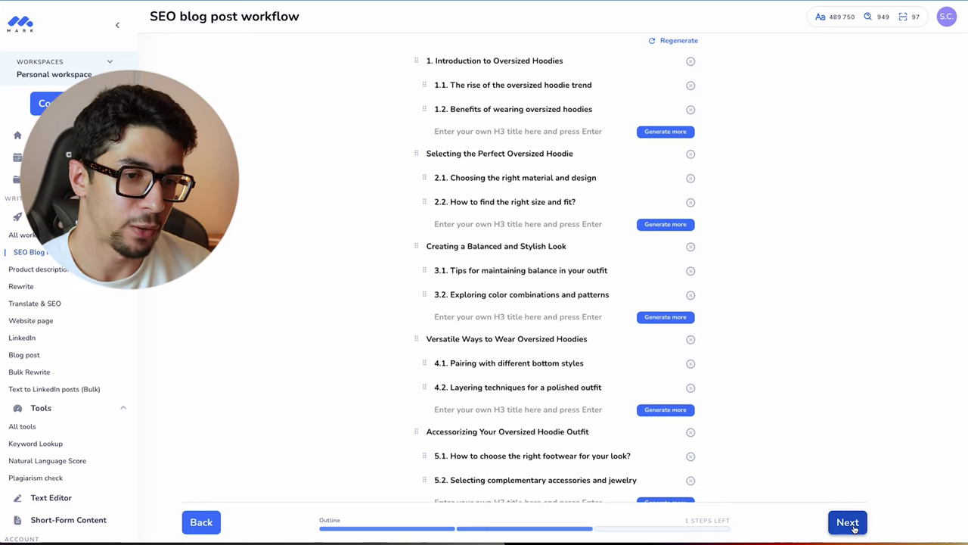
# Step: Accept the generated outline and generate the full article content from it
pyautogui.click(848, 522)
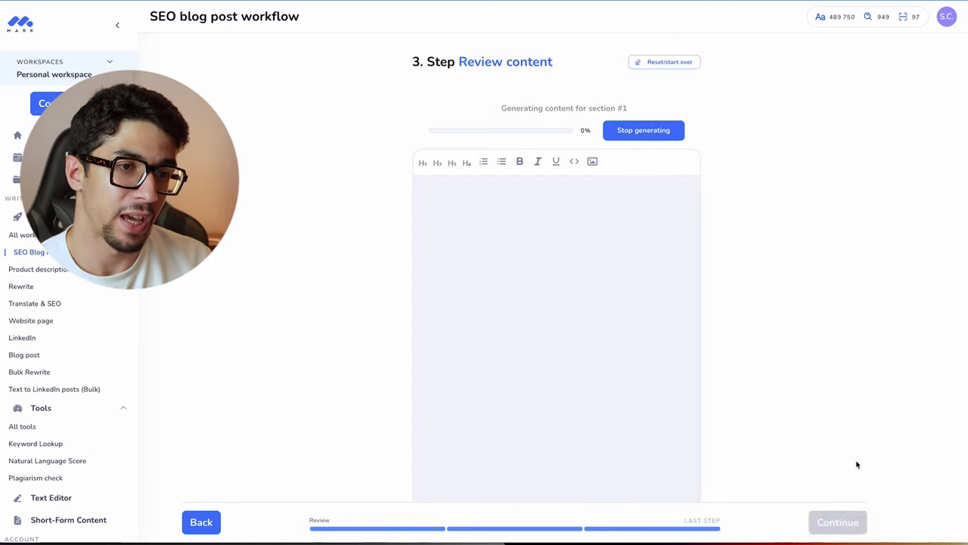
pyautogui.scroll(-1, 817, 375)
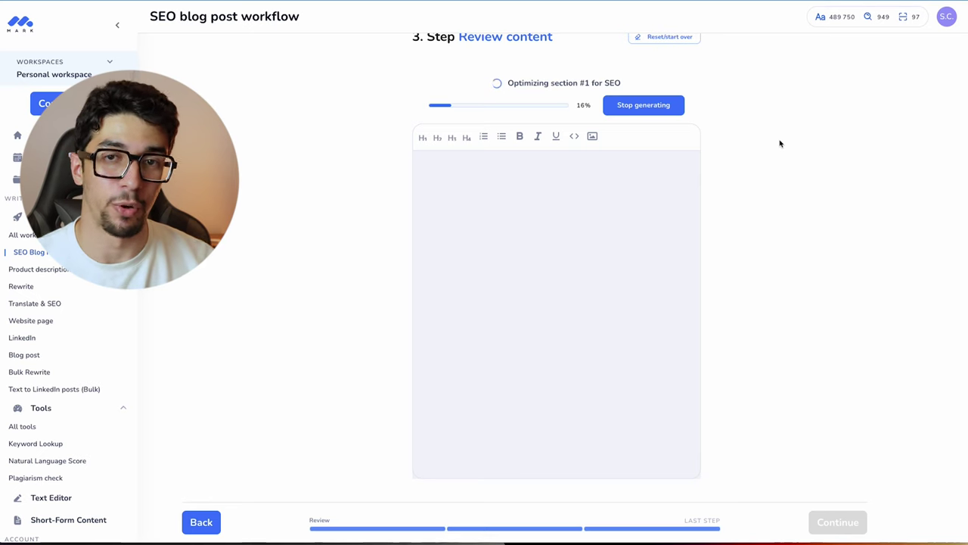
pyautogui.scroll(-1, 677, 271)
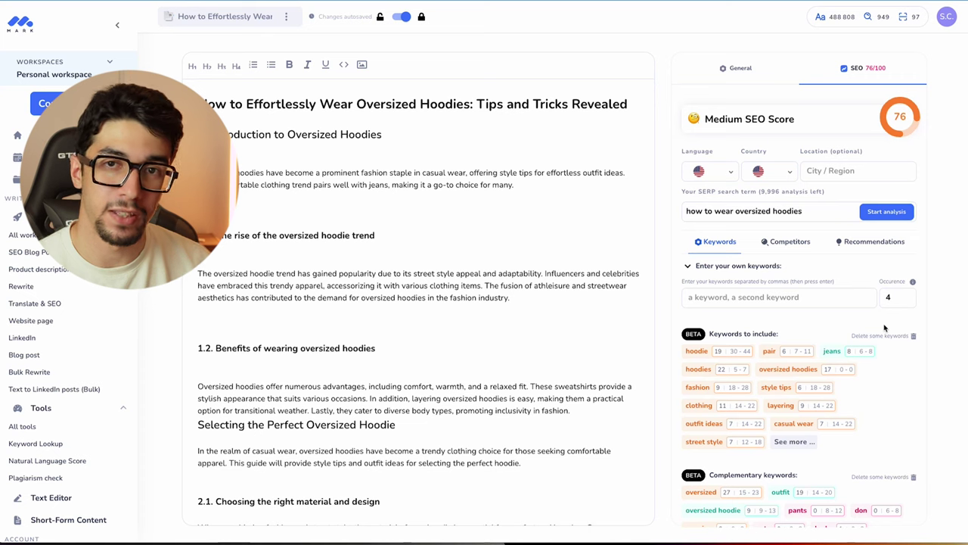
# Step: Show the SEO recommendations and remove the extra blank line above the heading "1.2. Benefits of wearing oversized hoodies"
pyautogui.click(873, 247)
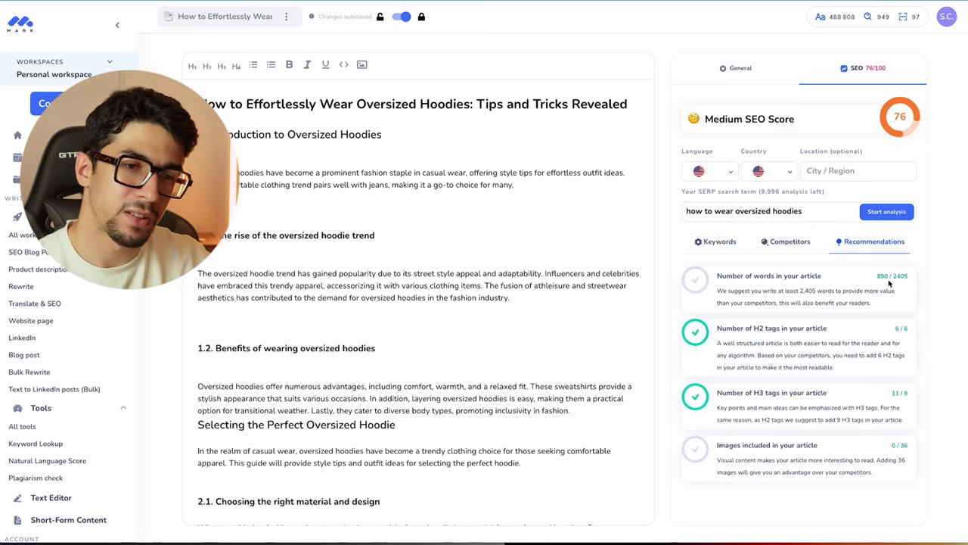
pyautogui.click(514, 302)
pyautogui.press('BackSpace')
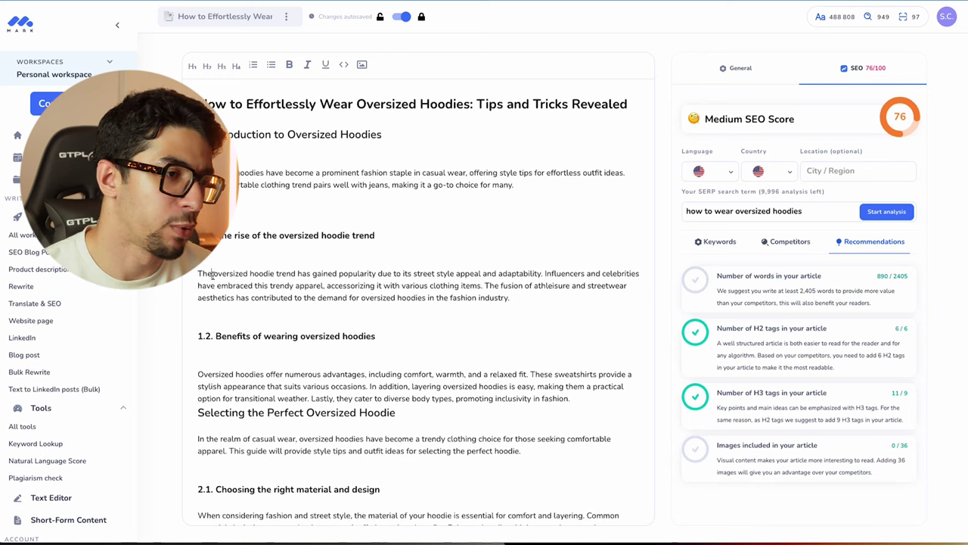
pyautogui.moveTo(521, 297); pyautogui.dragTo(198, 274)
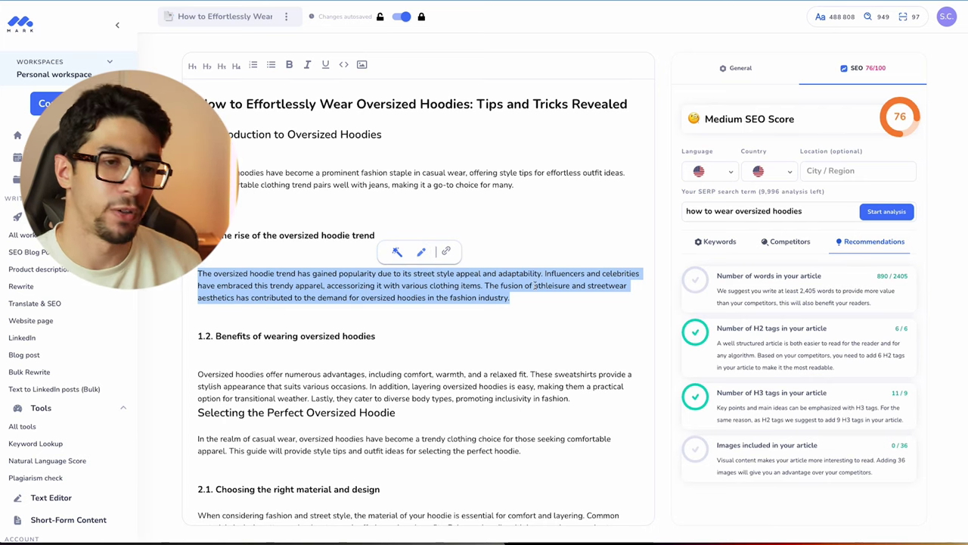
pyautogui.click(634, 252)
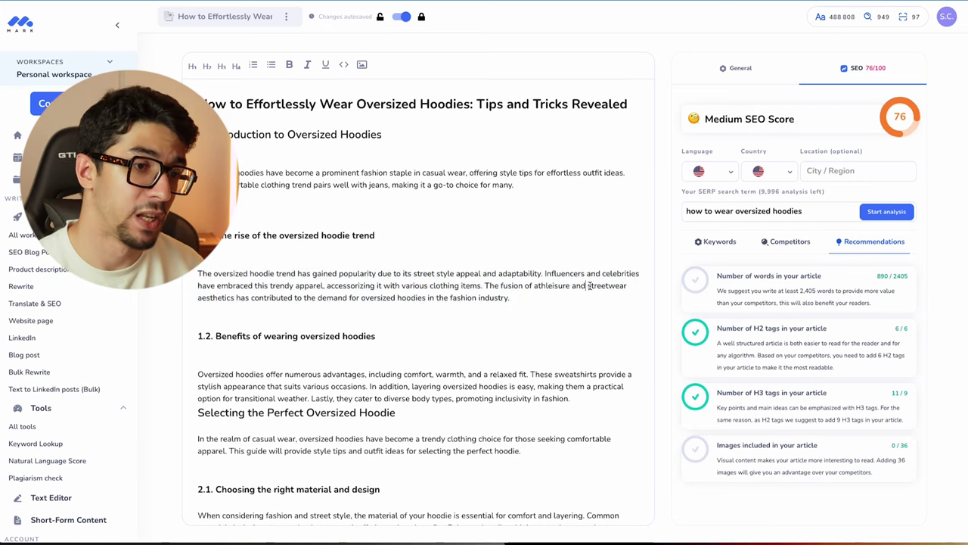
# Step: Review the suggested SEO keywords and read through the sections of the generated article
pyautogui.click(719, 245)
pyautogui.scroll(-1, 832, 341)
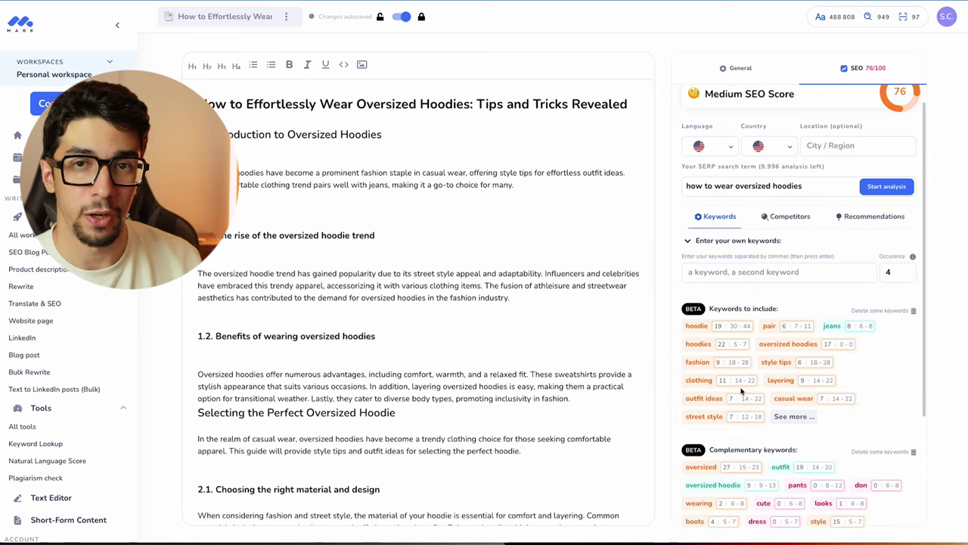
pyautogui.scroll(-4, 509, 372)
pyautogui.scroll(-10, 509, 372)
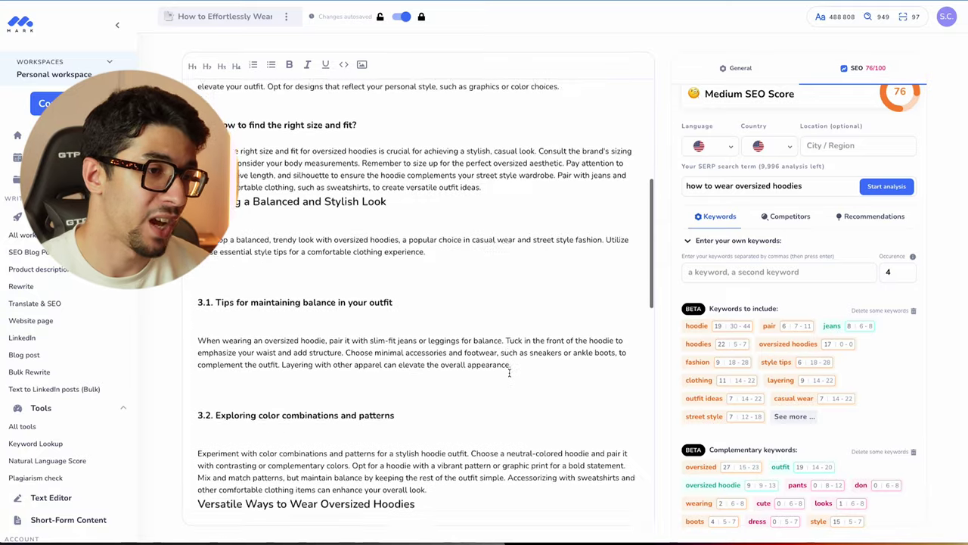
pyautogui.scroll(-4, 509, 372)
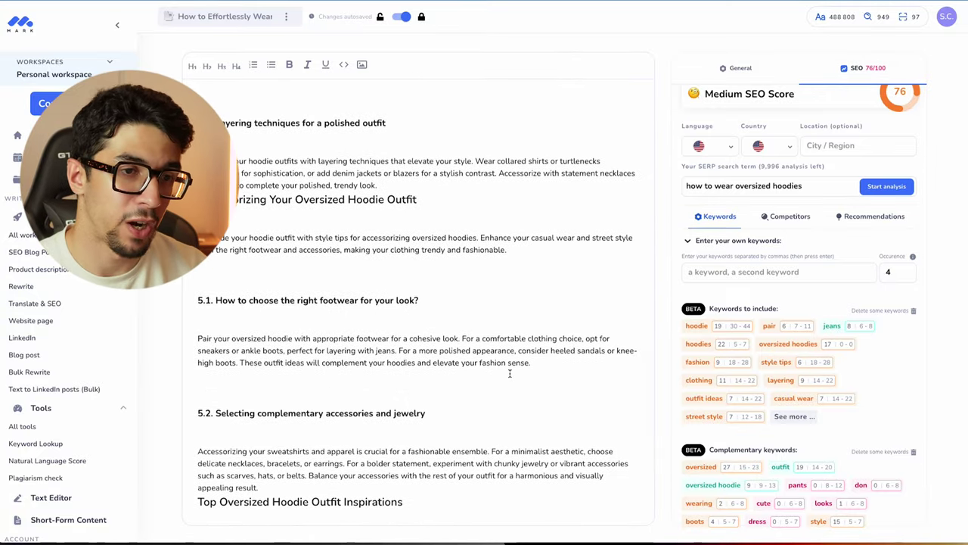
pyautogui.scroll(-1, 855, 469)
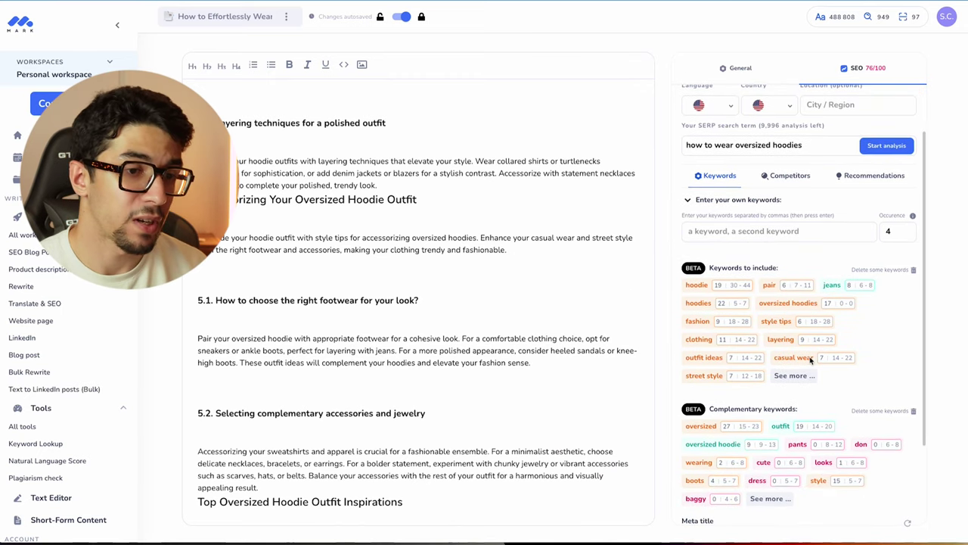
# Step: Examine the top-ranking competitors' statistics and the article recommendations, and return to the suggested keywords
pyautogui.click(789, 181)
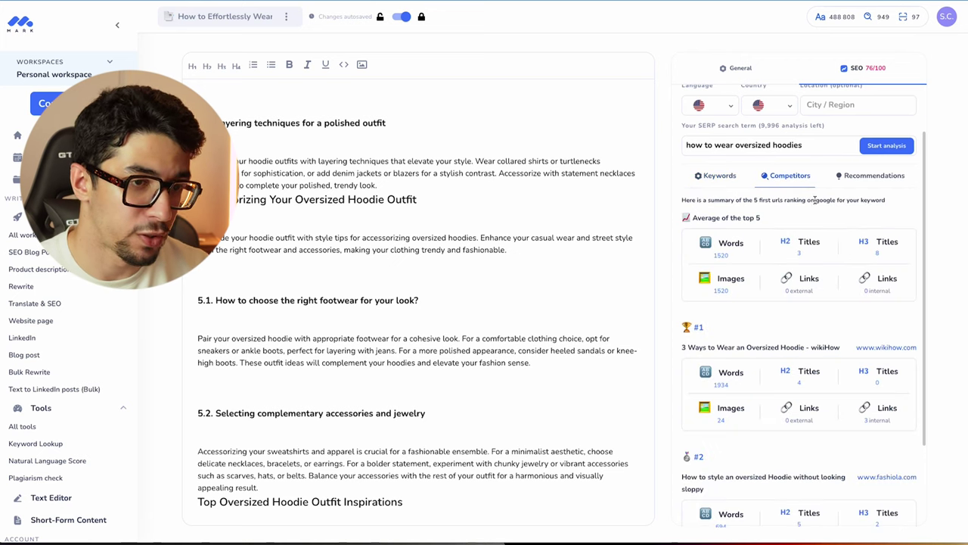
pyautogui.click(874, 182)
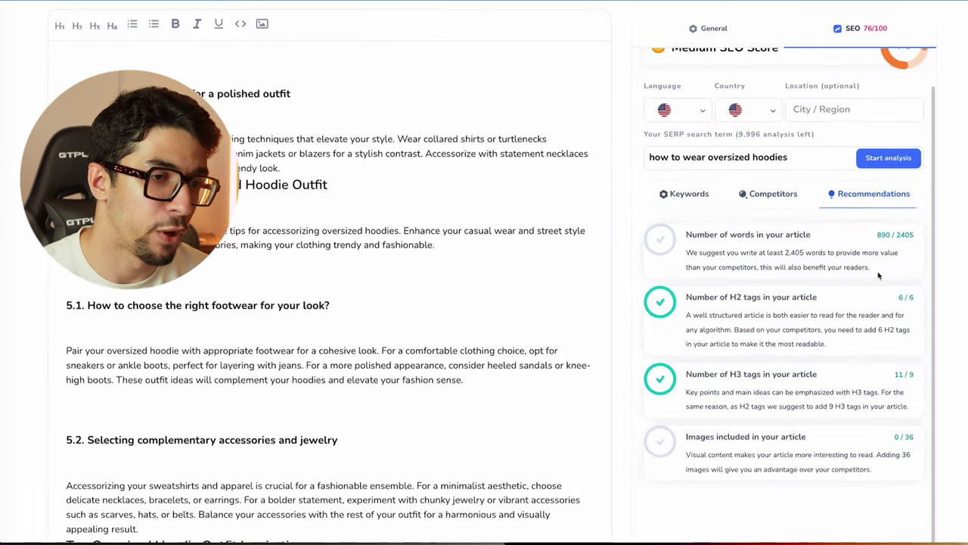
pyautogui.scroll(-3, 844, 390)
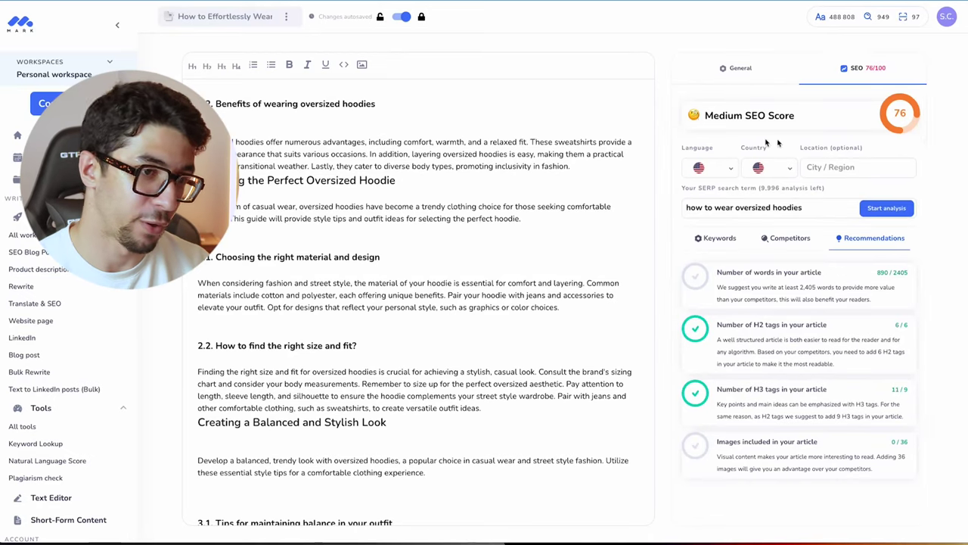
pyautogui.click(708, 241)
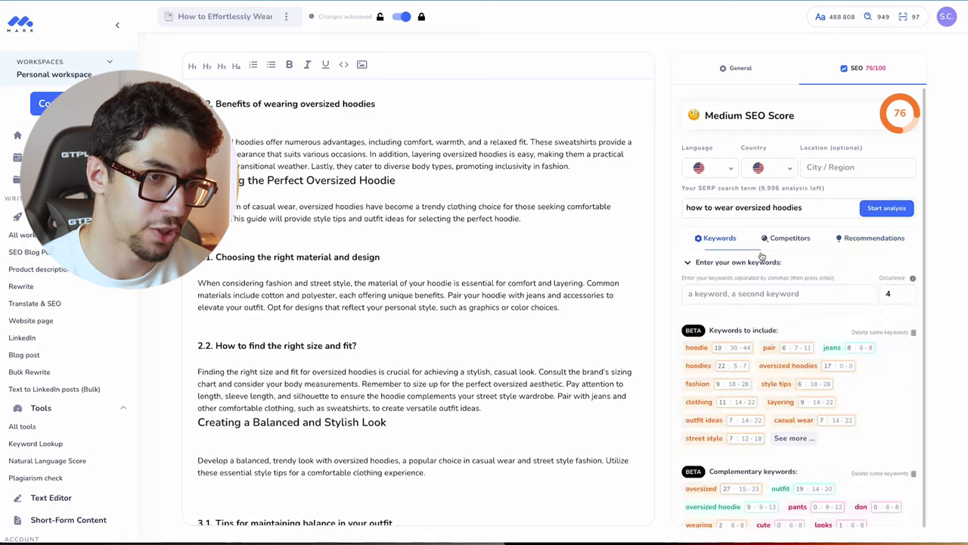